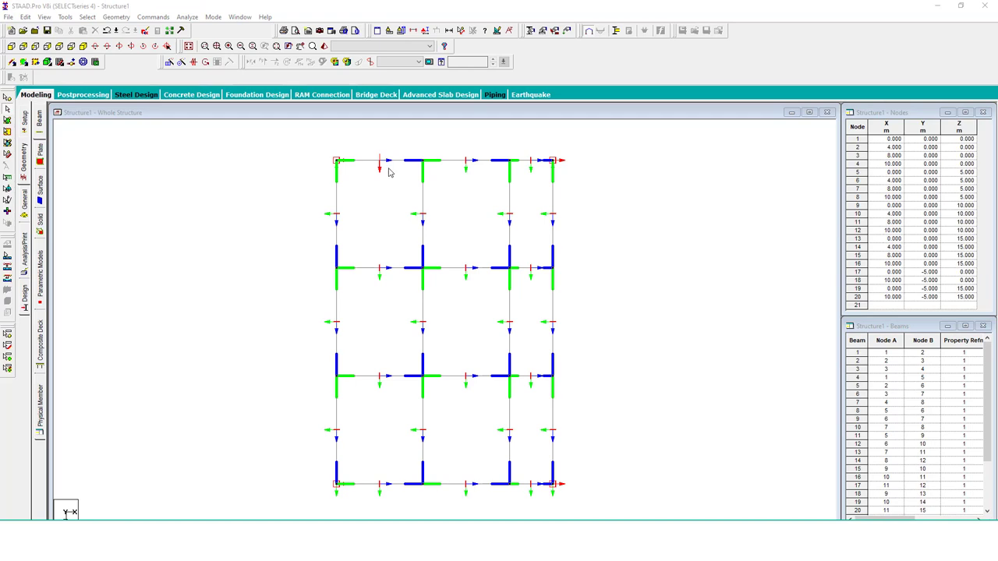
{"action": "mouse_move", "coordinate": [412, 137]}
{"action": "left_mouse_down"}
{"action": "mouse_move", "coordinate": [369, 161]}
{"action": "mouse_move", "coordinate": [384, 180]}
{"action": "mouse_move", "coordinate": [403, 130]}
{"action": "left_mouse_up"}
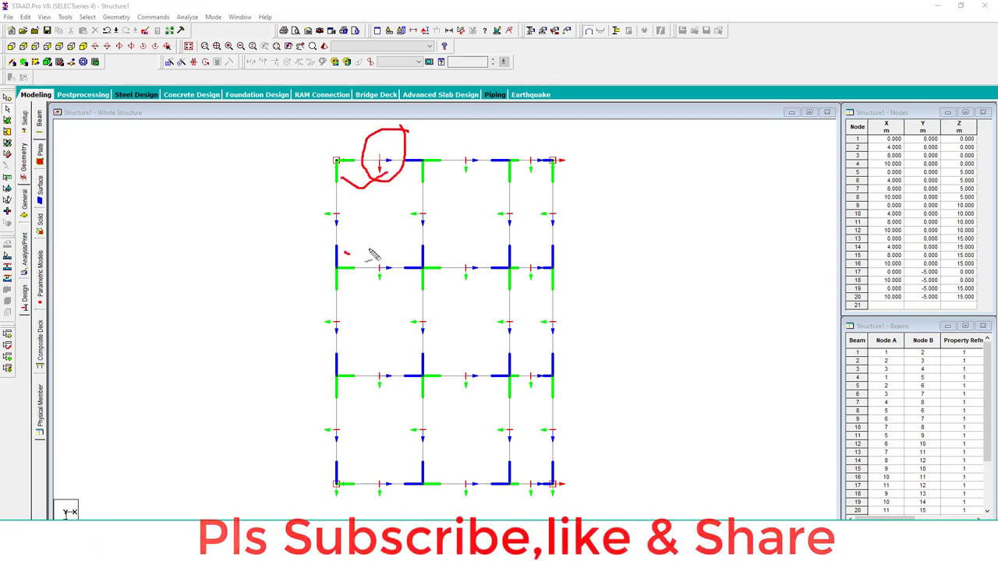
{"action": "left_click_drag", "start_coordinate": [392, 244], "coordinate": [394, 233]}
{"action": "key", "text": "Escape"}
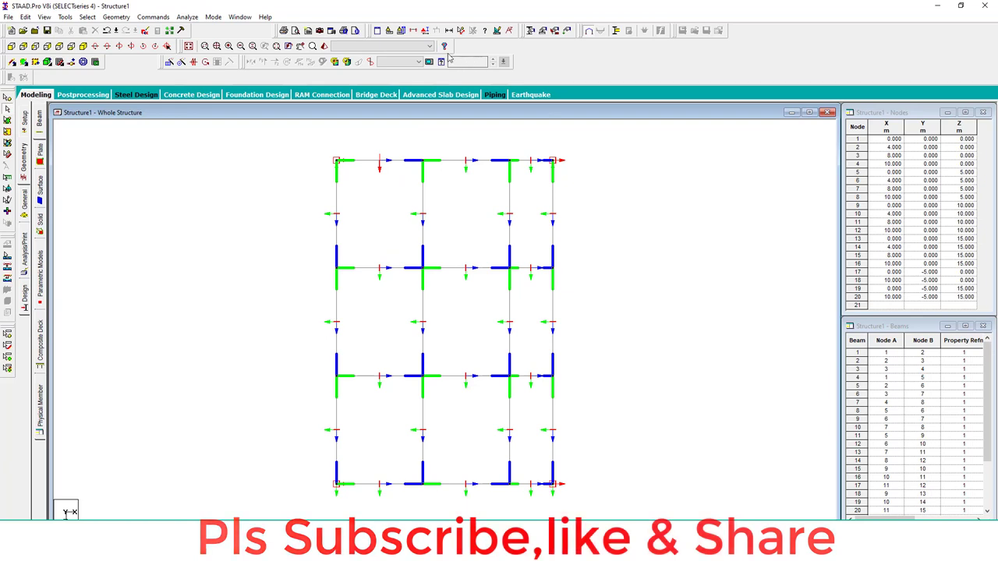
{"action": "left_click_drag", "start_coordinate": [425, 31], "coordinate": [400, 221]}
{"action": "left_click_drag", "start_coordinate": [422, 37], "coordinate": [392, 58]}
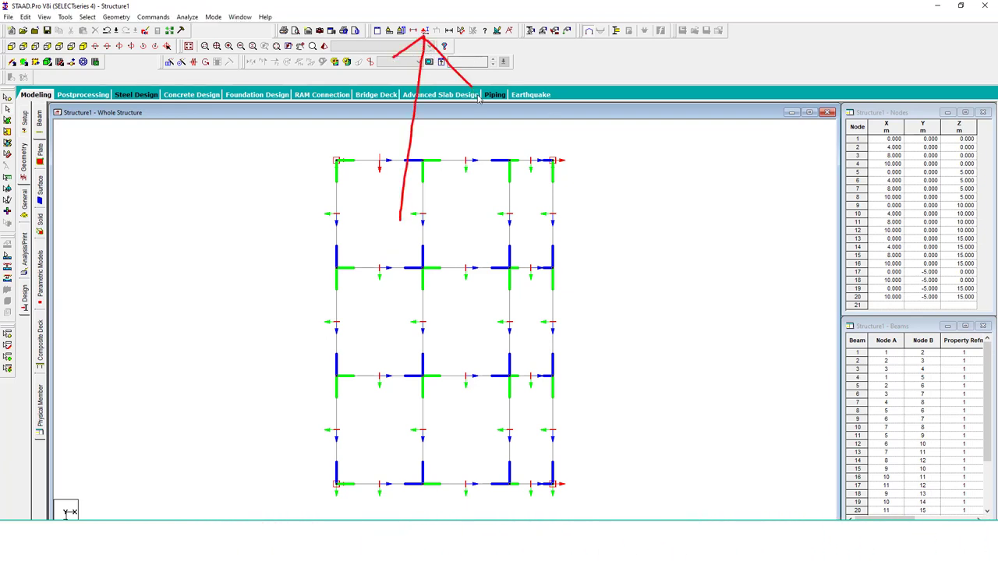
{"action": "key", "text": "Escape"}
Review the Beam Orientation and Beam Ends options in the diagram label settings and accept them
{"action": "left_click", "coordinate": [426, 31]}
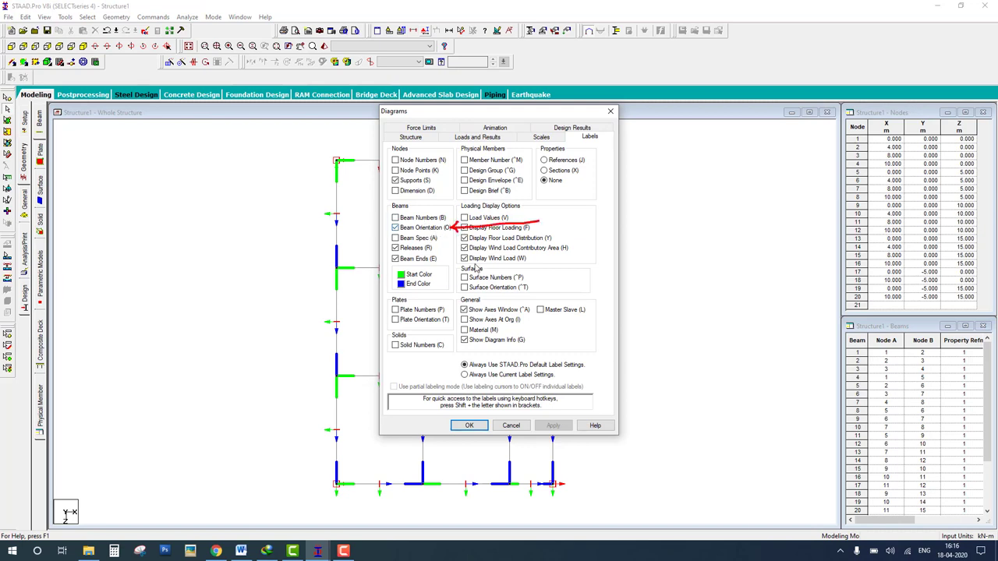
{"action": "left_click_drag", "start_coordinate": [436, 260], "coordinate": [556, 257]}
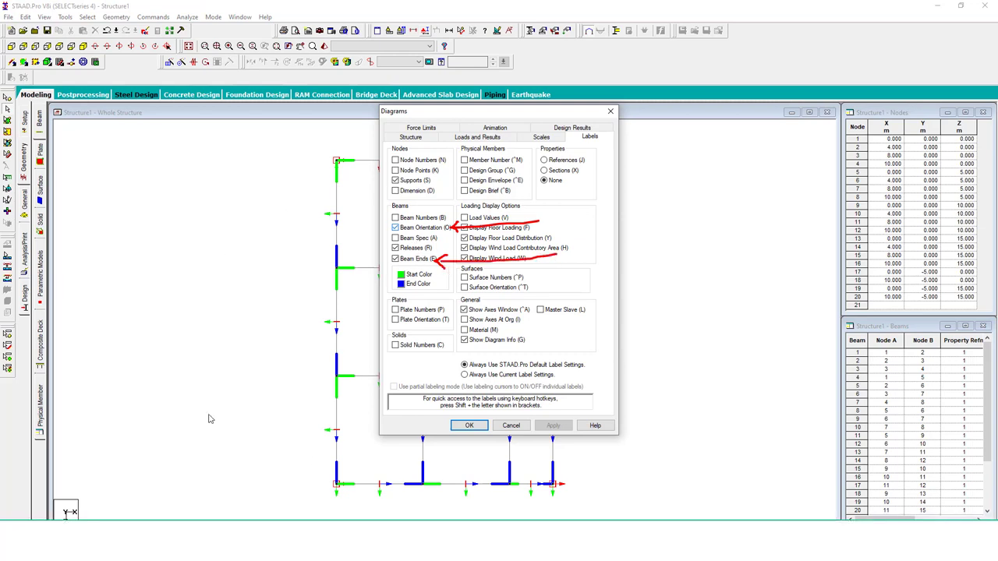
{"action": "left_click", "coordinate": [471, 426]}
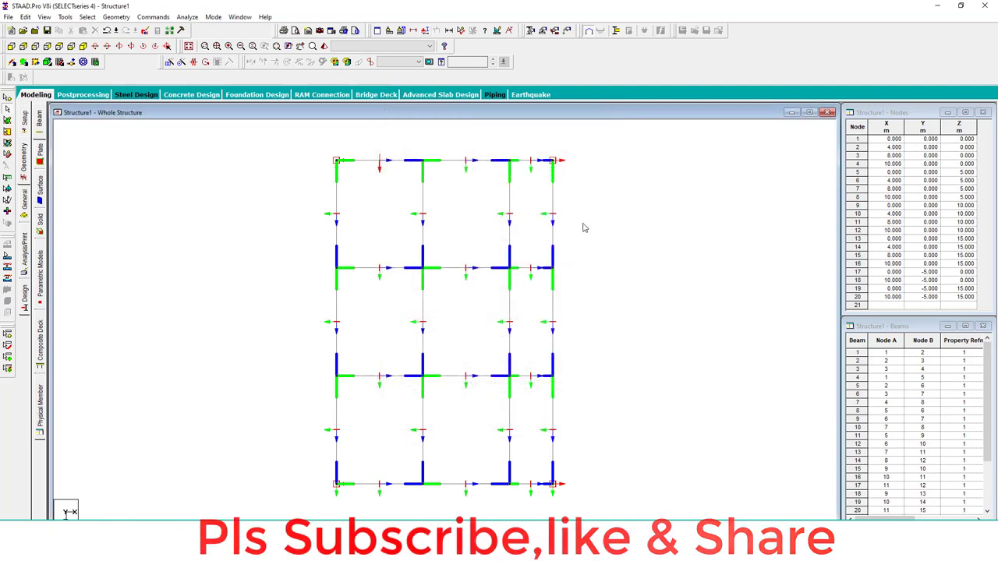
Examine the start and end colours and the local axis directions of the horizontal beam between nodes 5 and 6
{"action": "scroll", "coordinate": [354, 328], "scroll_direction": "up", "scroll_amount": 3}
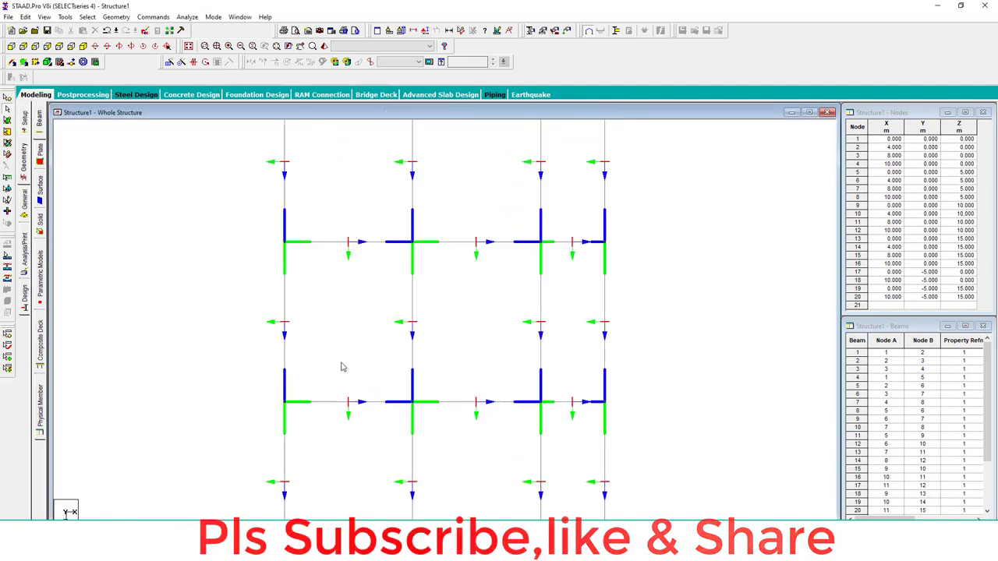
{"action": "left_click", "coordinate": [327, 243]}
{"action": "left_click", "coordinate": [370, 261]}
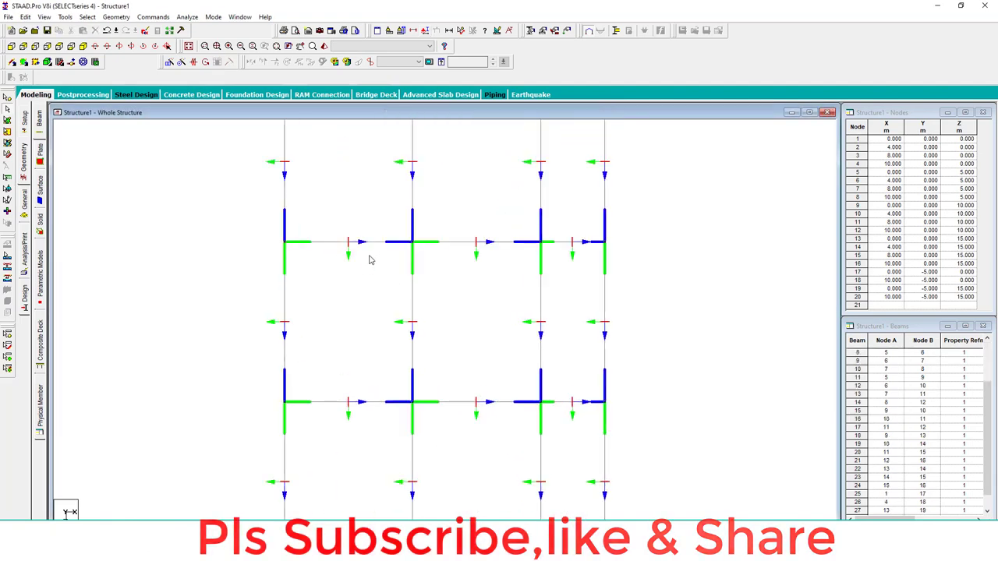
{"action": "left_click_drag", "start_coordinate": [396, 249], "coordinate": [391, 261]}
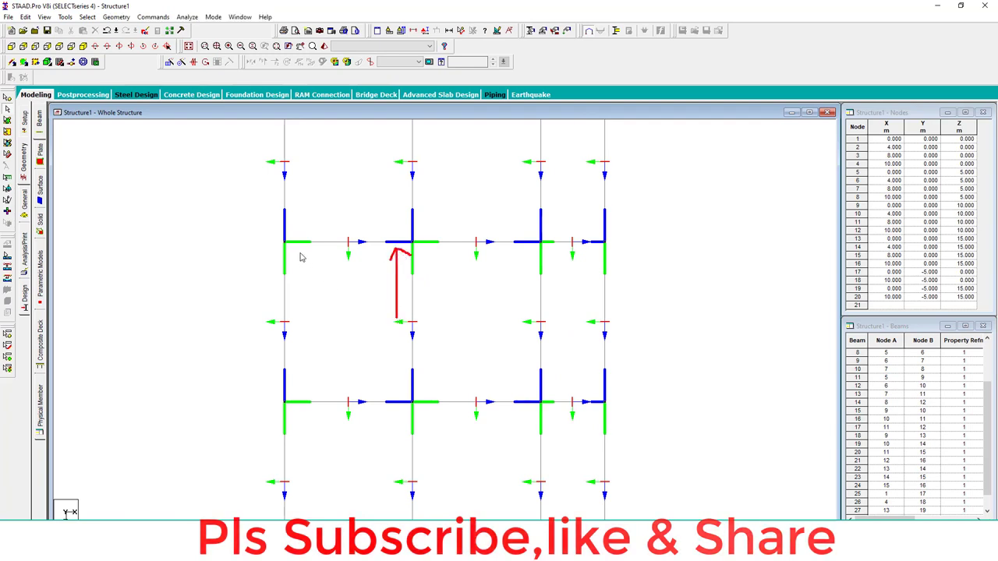
{"action": "left_click_drag", "start_coordinate": [300, 251], "coordinate": [315, 263]}
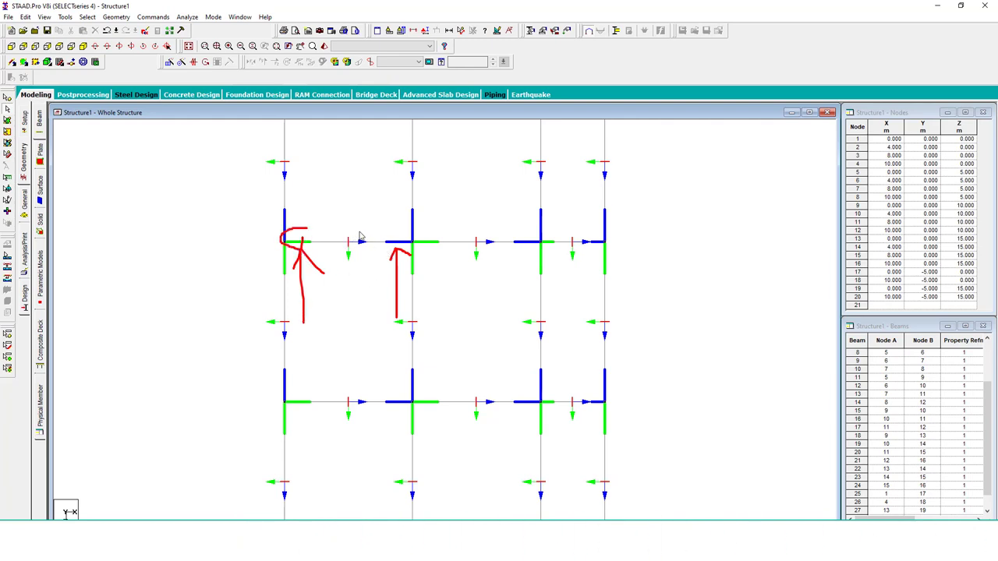
{"action": "left_click_drag", "start_coordinate": [360, 216], "coordinate": [372, 223]}
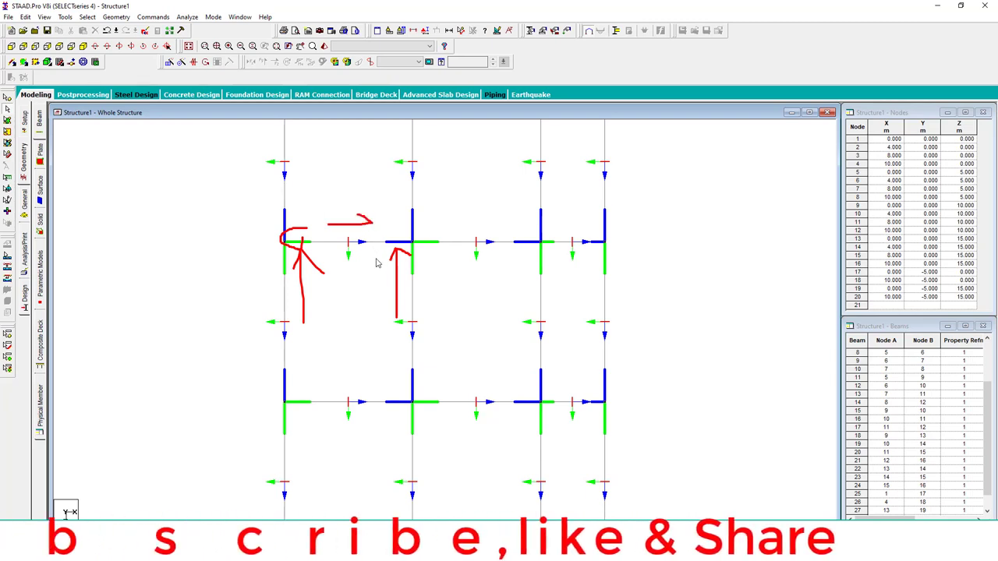
{"action": "left_click_drag", "start_coordinate": [382, 258], "coordinate": [340, 260]}
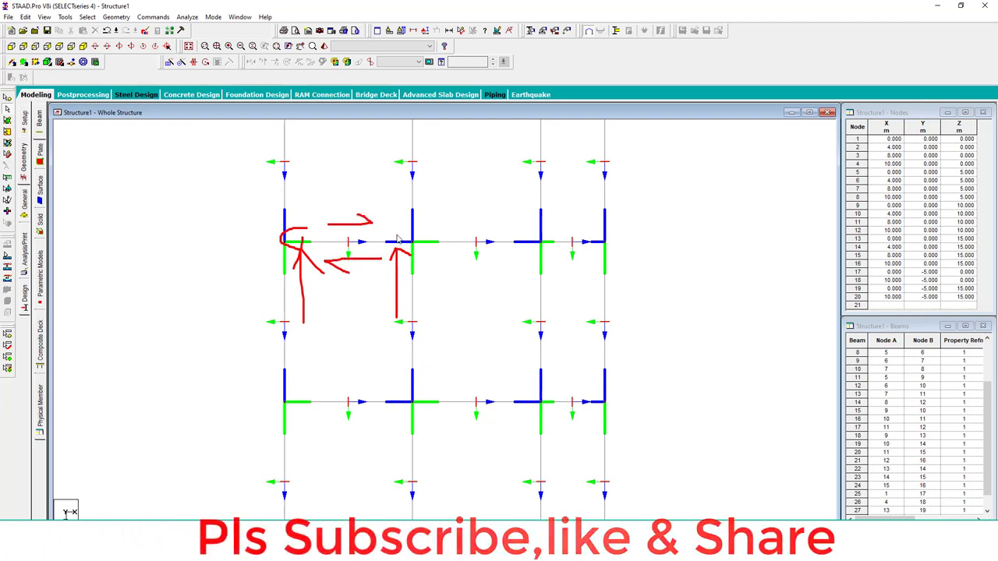
{"action": "left_click_drag", "start_coordinate": [358, 188], "coordinate": [305, 228]}
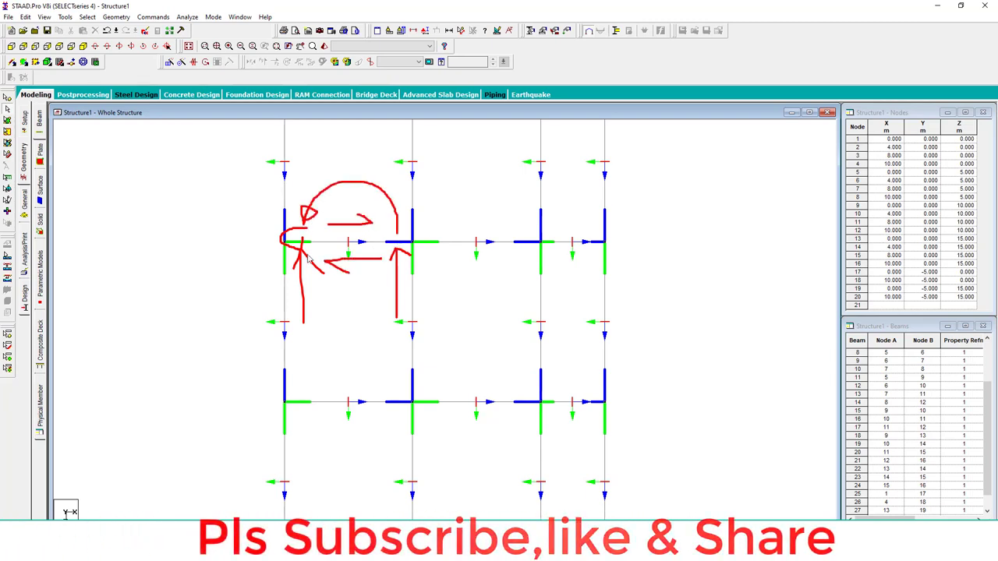
{"action": "mouse_move", "coordinate": [310, 275]}
{"action": "left_mouse_down"}
{"action": "mouse_move", "coordinate": [341, 307]}
{"action": "mouse_move", "coordinate": [385, 278]}
{"action": "mouse_move", "coordinate": [390, 292]}
{"action": "left_mouse_up"}
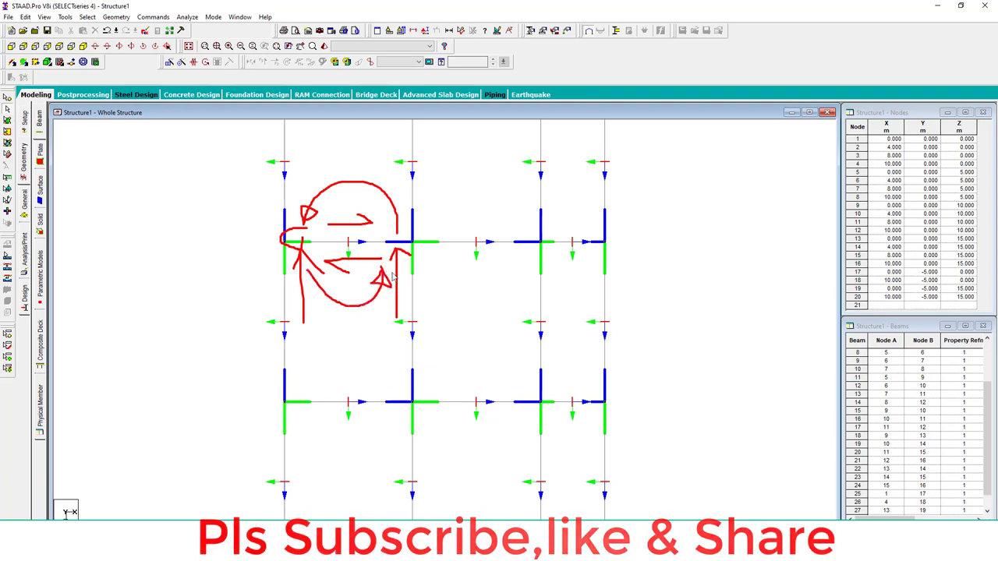
{"action": "key", "text": "ctrl+z"}
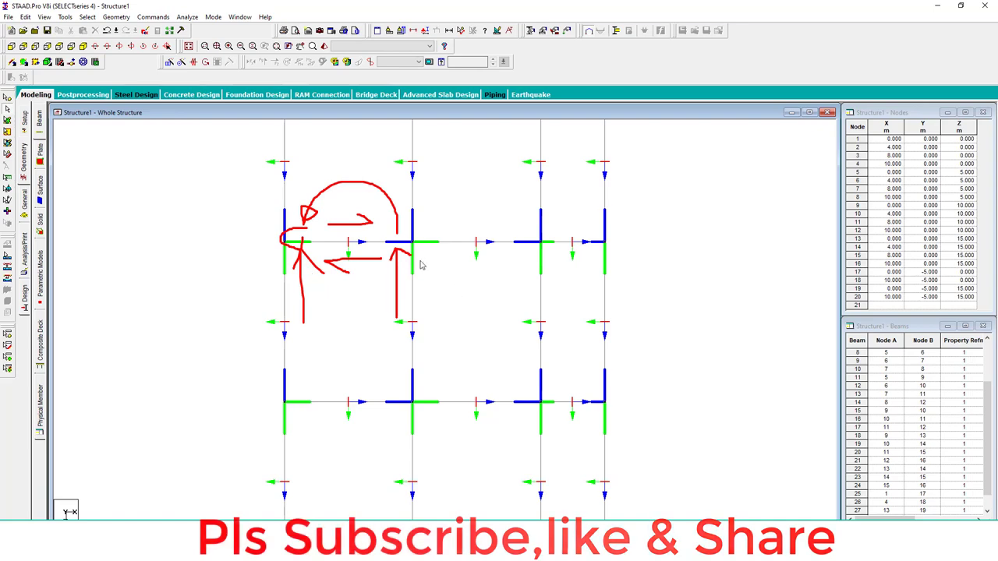
{"action": "key", "text": "Escape"}
Redefine the incidence of the beam between nodes 5 and 6 with the Switch Incidence of Selected Beams option
{"action": "left_click", "coordinate": [371, 243]}
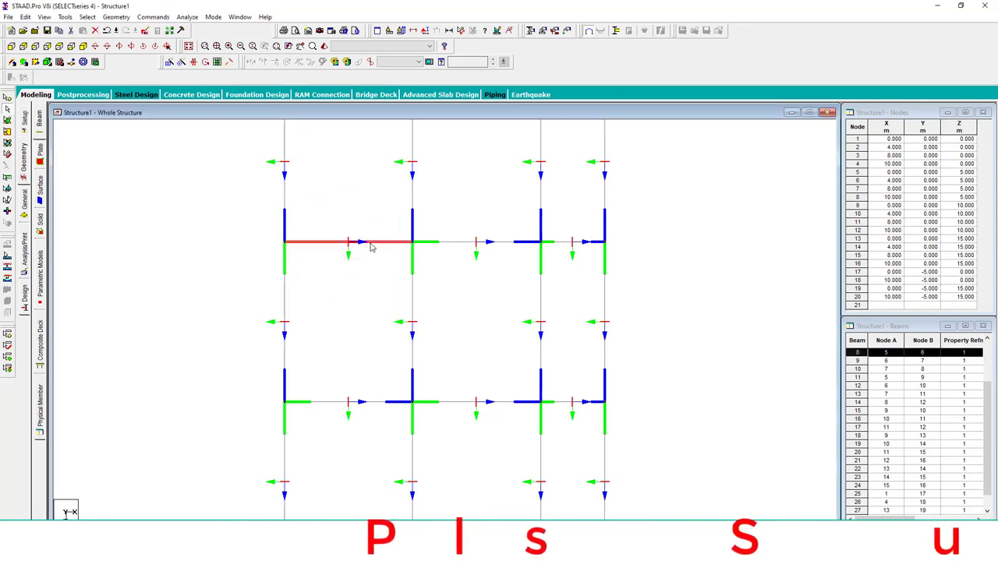
{"action": "left_click", "coordinate": [64, 17]}
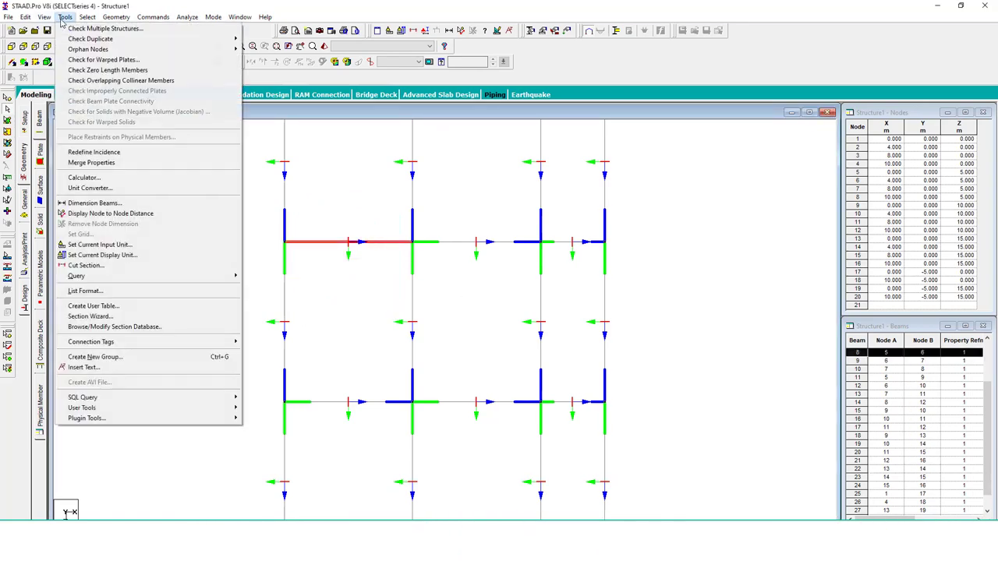
{"action": "left_click", "coordinate": [123, 153]}
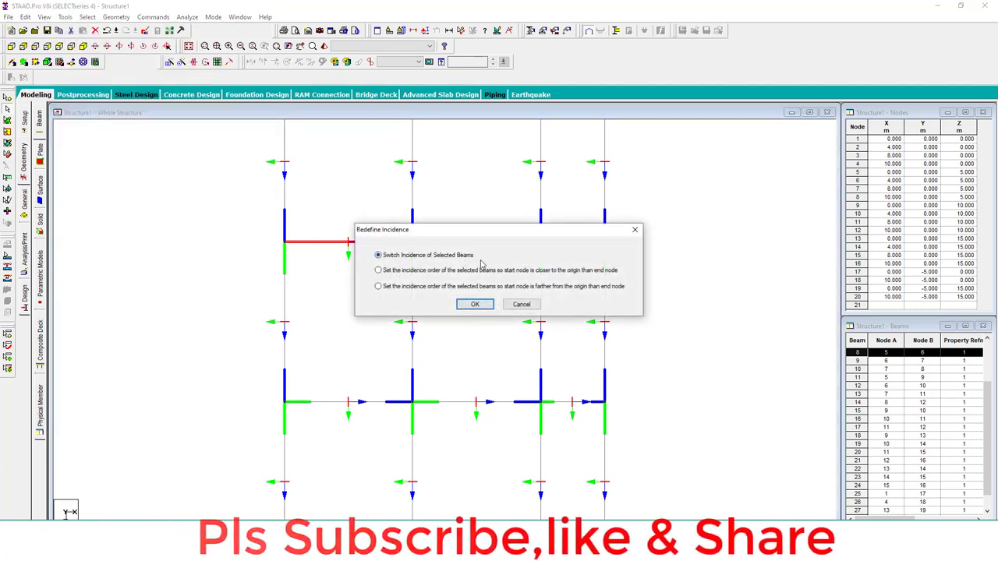
{"action": "left_click", "coordinate": [475, 305]}
{"action": "left_click", "coordinate": [374, 290]}
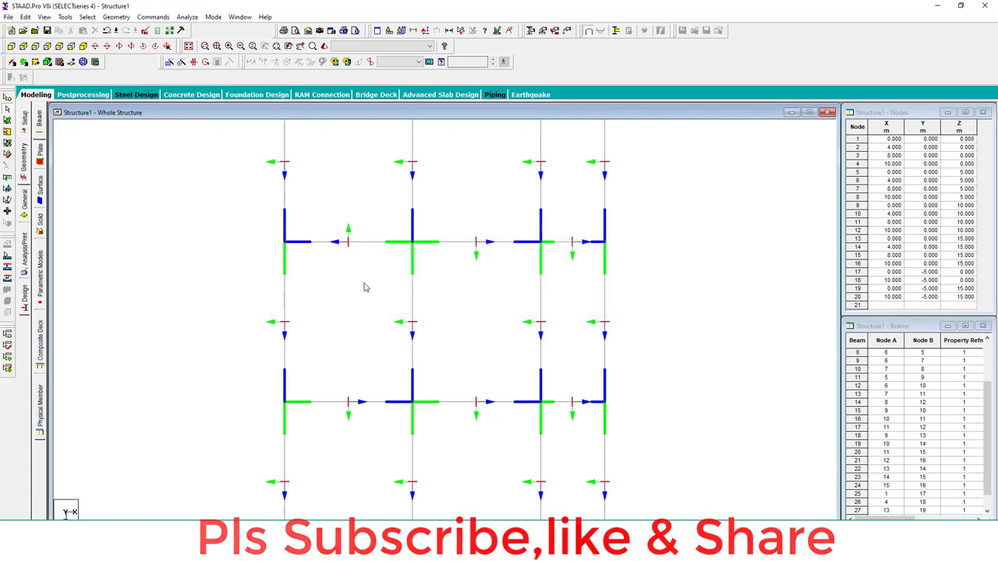
Examine the end colours and local axis arrows of the beam whose incidence was switched
{"action": "left_click_drag", "start_coordinate": [290, 251], "coordinate": [328, 303]}
{"action": "left_click_drag", "start_coordinate": [379, 283], "coordinate": [396, 243]}
{"action": "key", "text": "Escape"}
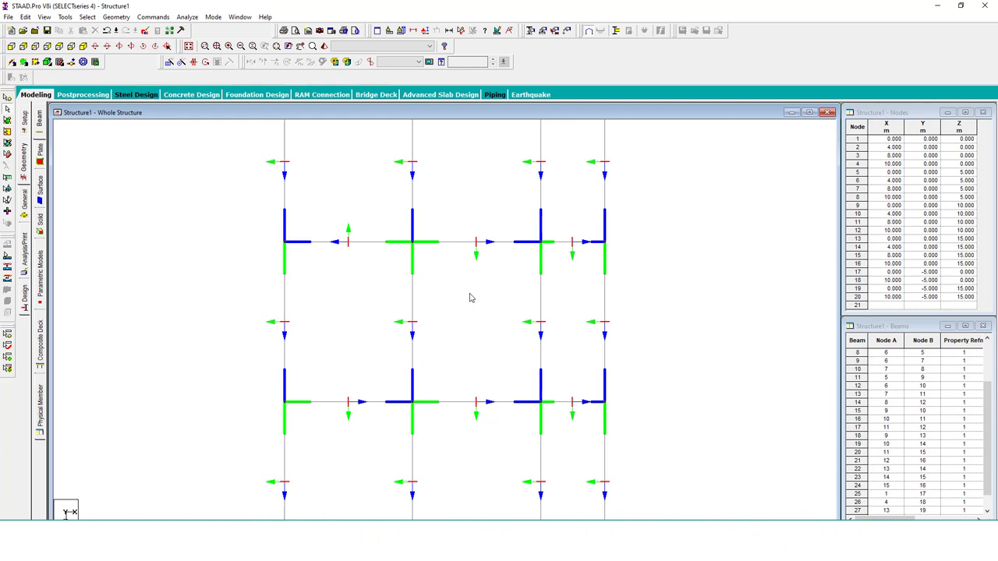
{"action": "left_click", "coordinate": [350, 243]}
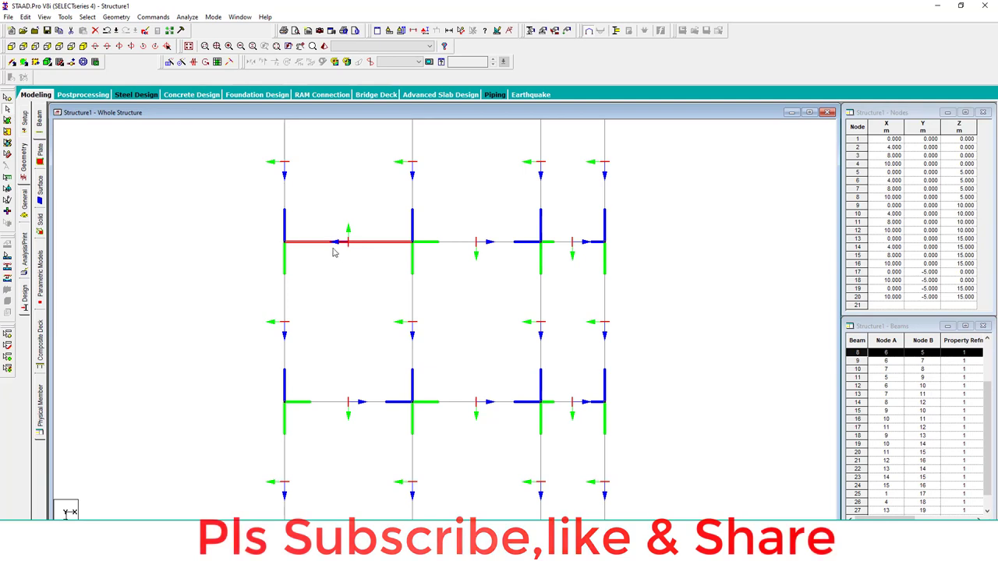
{"action": "left_click_drag", "start_coordinate": [337, 251], "coordinate": [320, 257]}
{"action": "mouse_move", "coordinate": [321, 256]}
{"action": "left_mouse_down"}
{"action": "mouse_move", "coordinate": [334, 267]}
{"action": "mouse_move", "coordinate": [356, 263]}
{"action": "mouse_move", "coordinate": [358, 215]}
{"action": "mouse_move", "coordinate": [371, 217]}
{"action": "mouse_move", "coordinate": [360, 214]}
{"action": "left_mouse_up"}
{"action": "key", "text": "Escape"}
{"action": "left_click", "coordinate": [367, 266]}
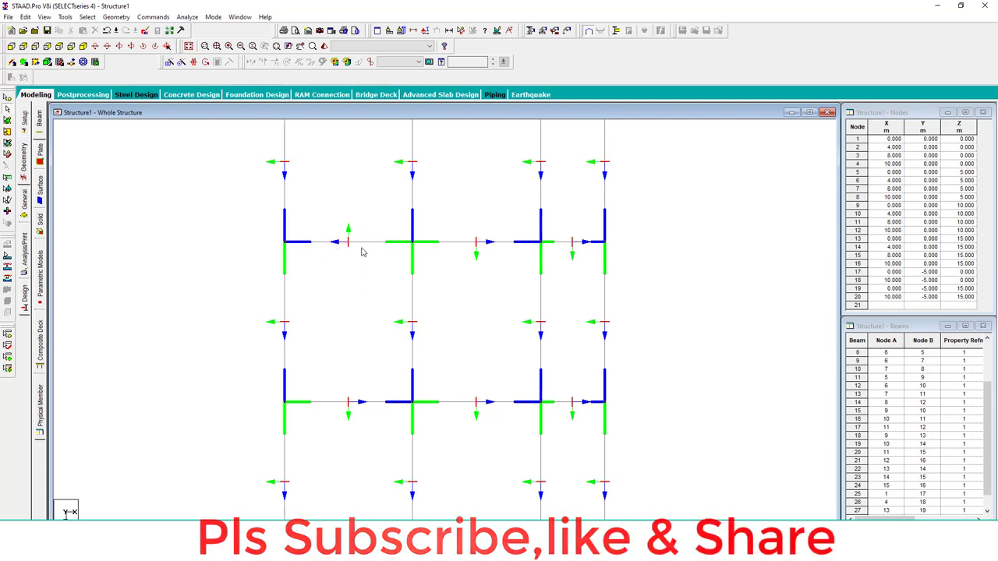
{"action": "key", "text": "ctrl"}
{"action": "left_click", "coordinate": [360, 243]}
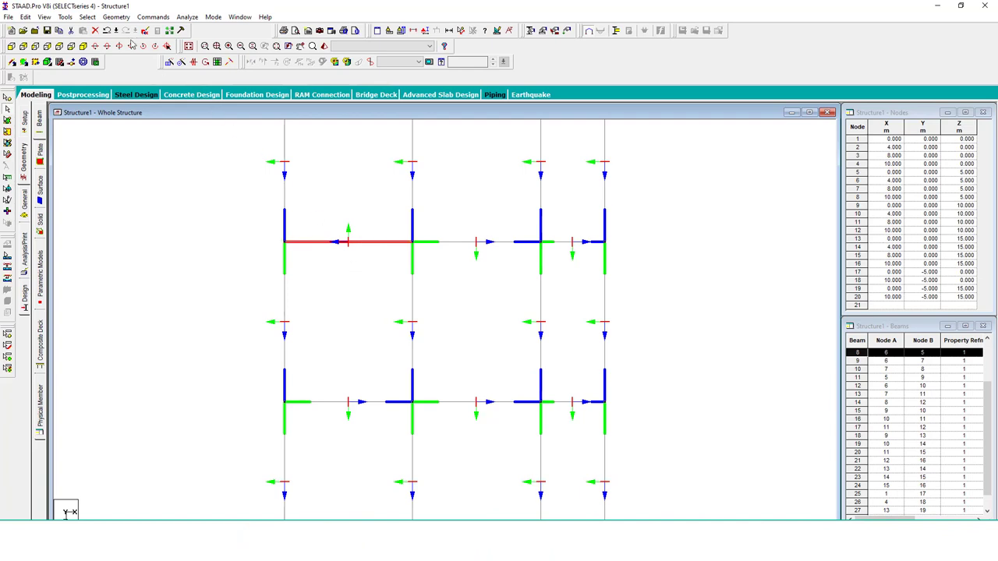
{"action": "left_click", "coordinate": [118, 18]}
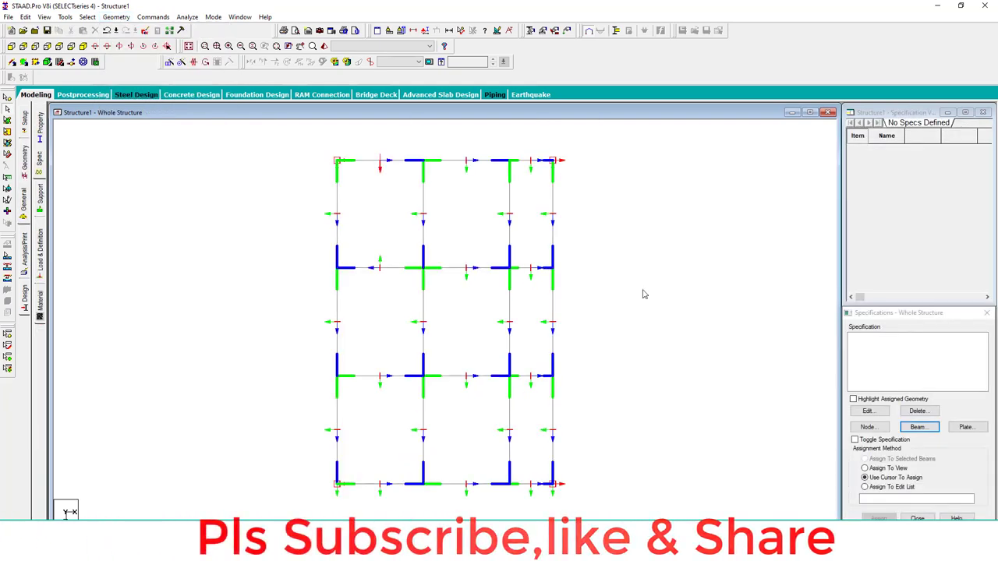
{"action": "left_click", "coordinate": [416, 154]}
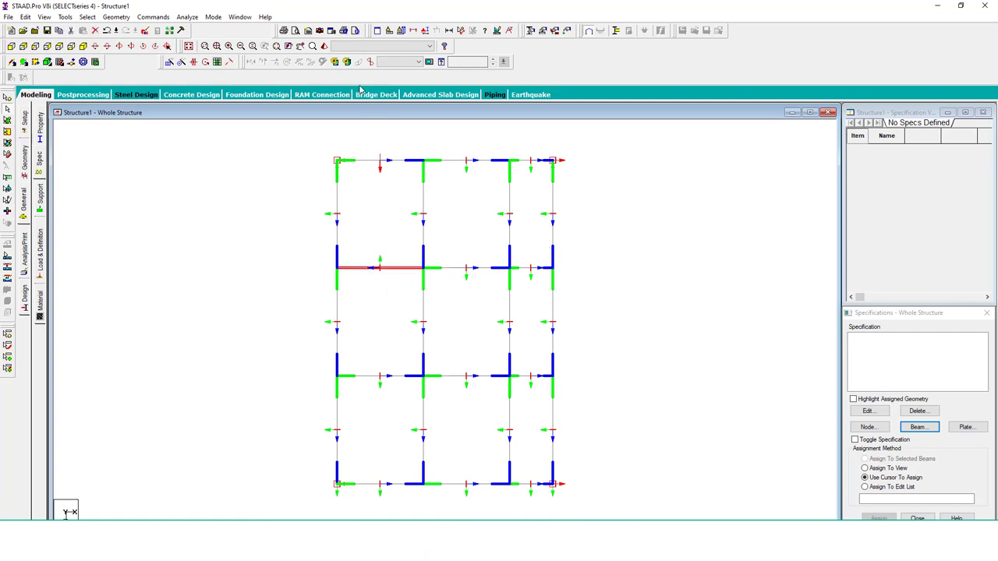
Inspect the selected beam in a 3D rendered view, allowing the auto save, and close that view
{"action": "left_click", "coordinate": [325, 47]}
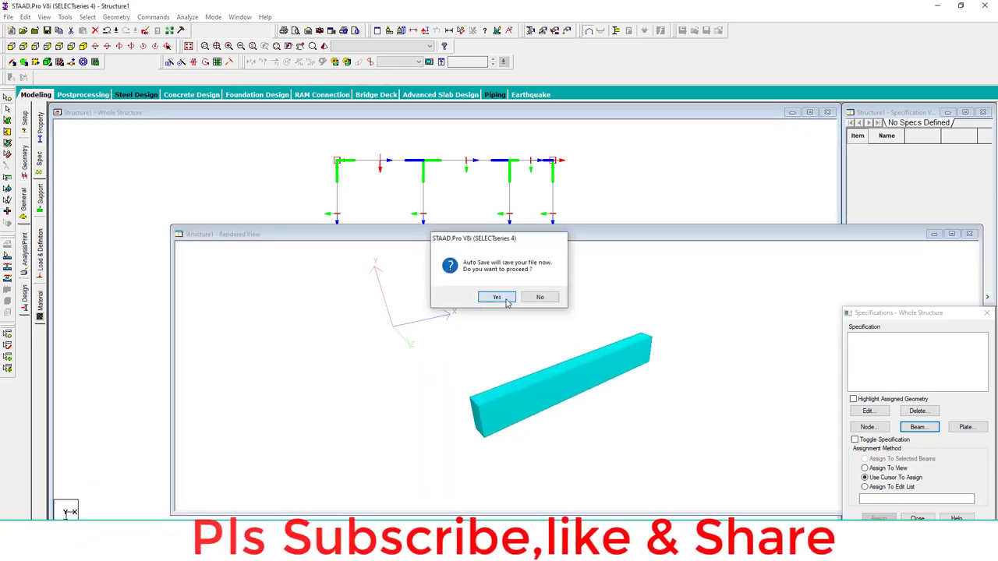
{"action": "left_click", "coordinate": [494, 298]}
{"action": "left_click", "coordinate": [427, 291]}
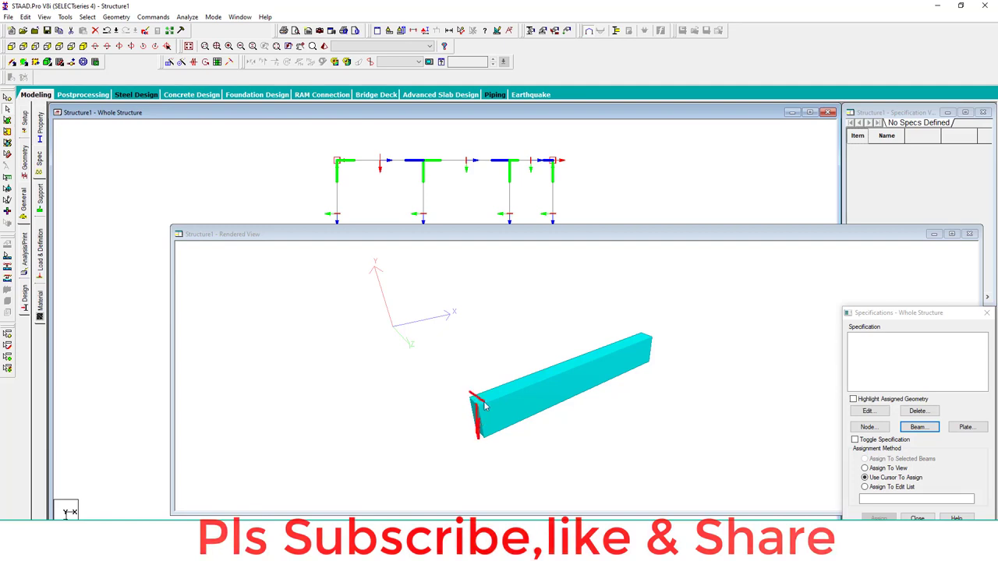
{"action": "left_click", "coordinate": [971, 234]}
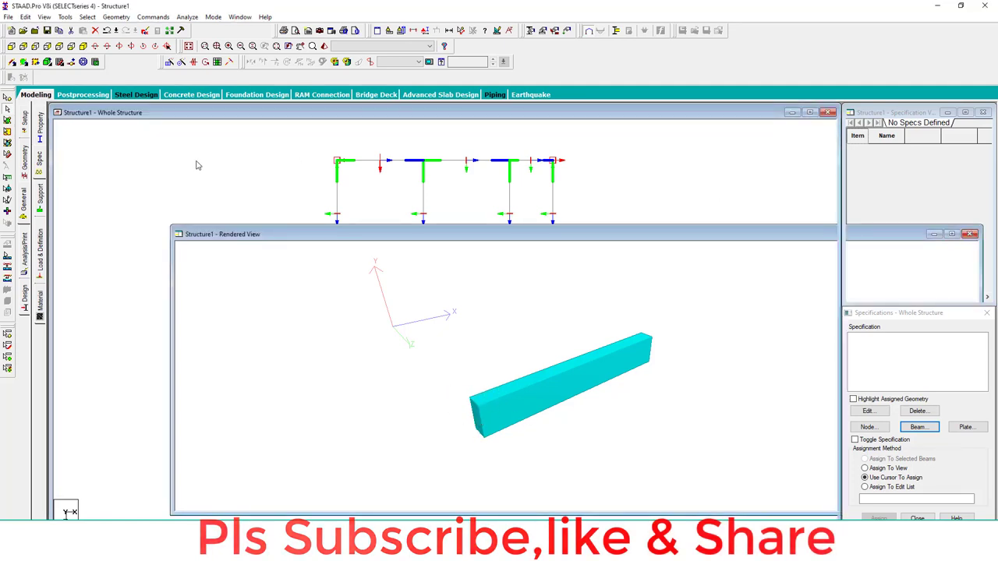
Delete the existing 30-degree beta angle from the structure's properties
{"action": "left_click", "coordinate": [41, 134]}
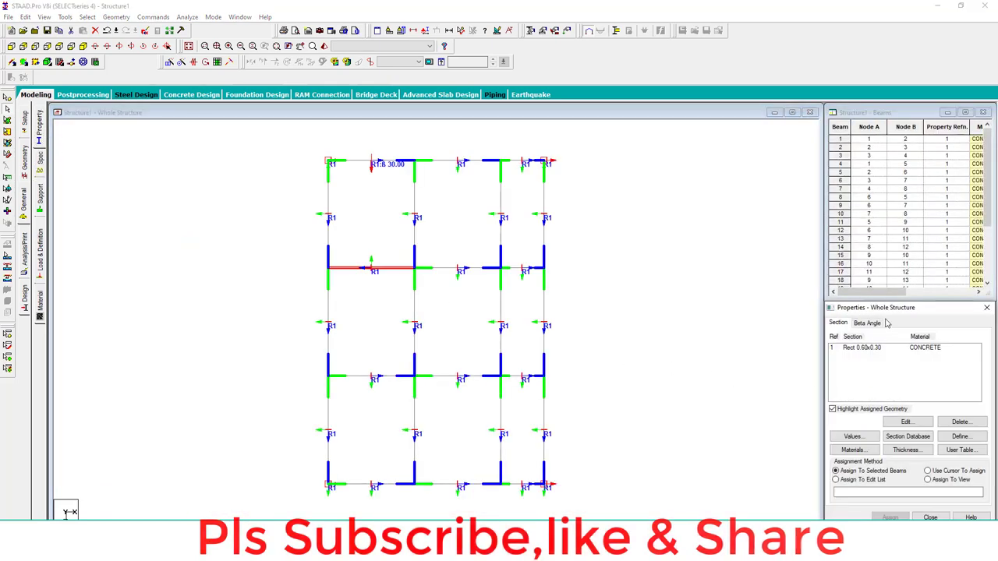
{"action": "mouse_move", "coordinate": [866, 315]}
{"action": "left_mouse_down"}
{"action": "mouse_move", "coordinate": [848, 314]}
{"action": "mouse_move", "coordinate": [877, 333]}
{"action": "mouse_move", "coordinate": [812, 305]}
{"action": "left_mouse_up"}
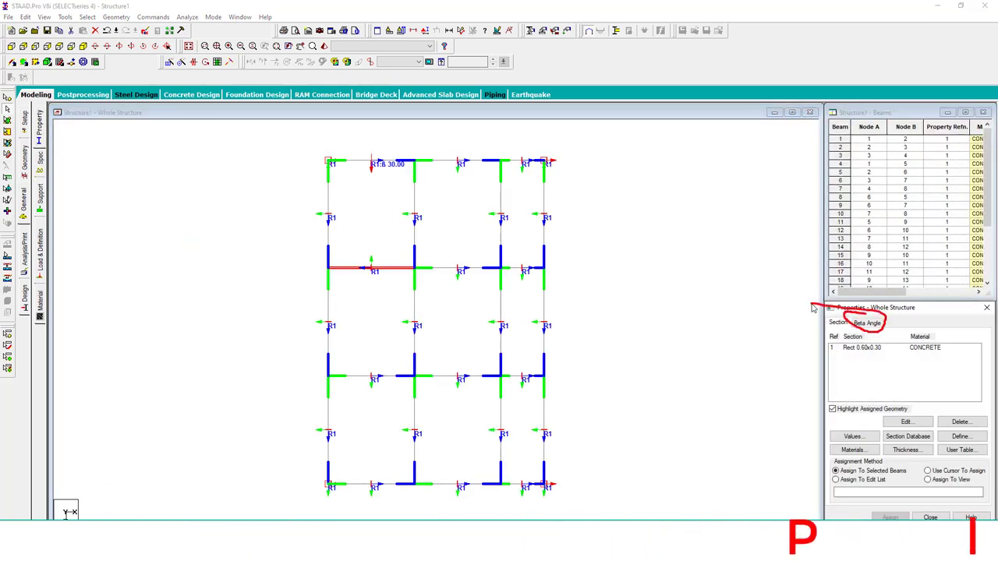
{"action": "left_click", "coordinate": [874, 323]}
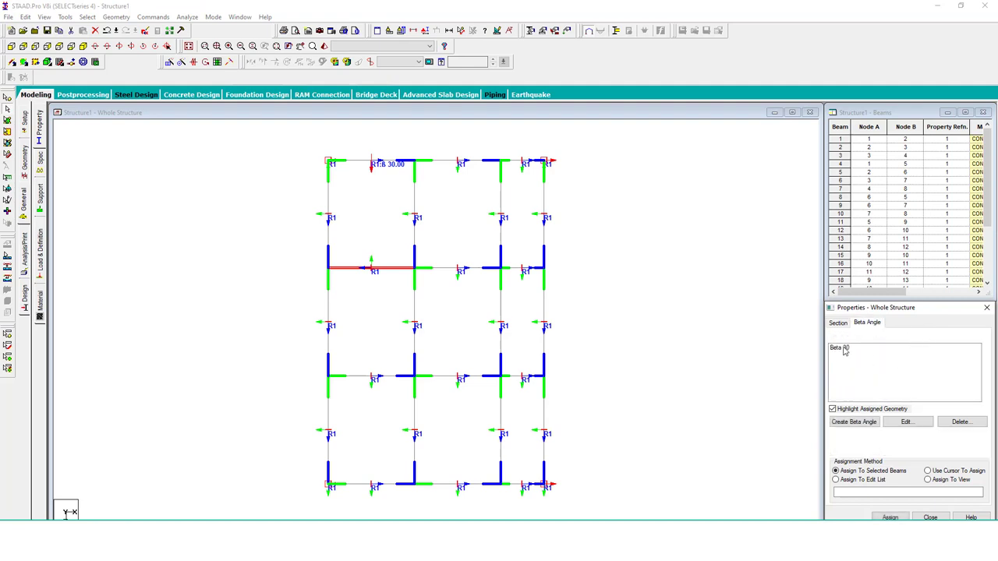
{"action": "left_click", "coordinate": [844, 348]}
{"action": "left_click", "coordinate": [949, 422]}
{"action": "left_click", "coordinate": [925, 445]}
Create a 45-degree beta angle and assign it to the beam between nodes 6 and 5
{"action": "left_click", "coordinate": [872, 423]}
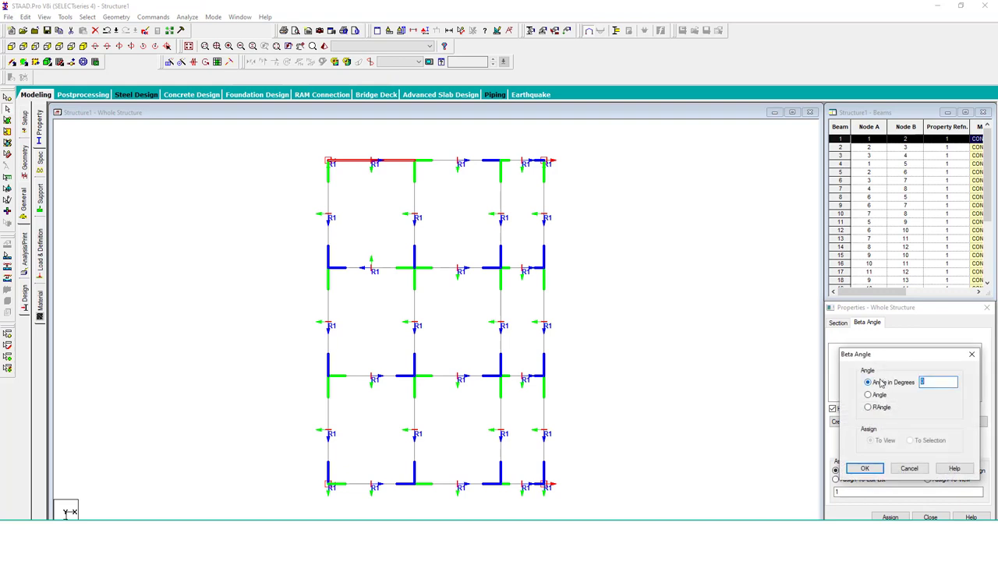
{"action": "left_click", "coordinate": [875, 470]}
{"action": "left_click", "coordinate": [842, 348]}
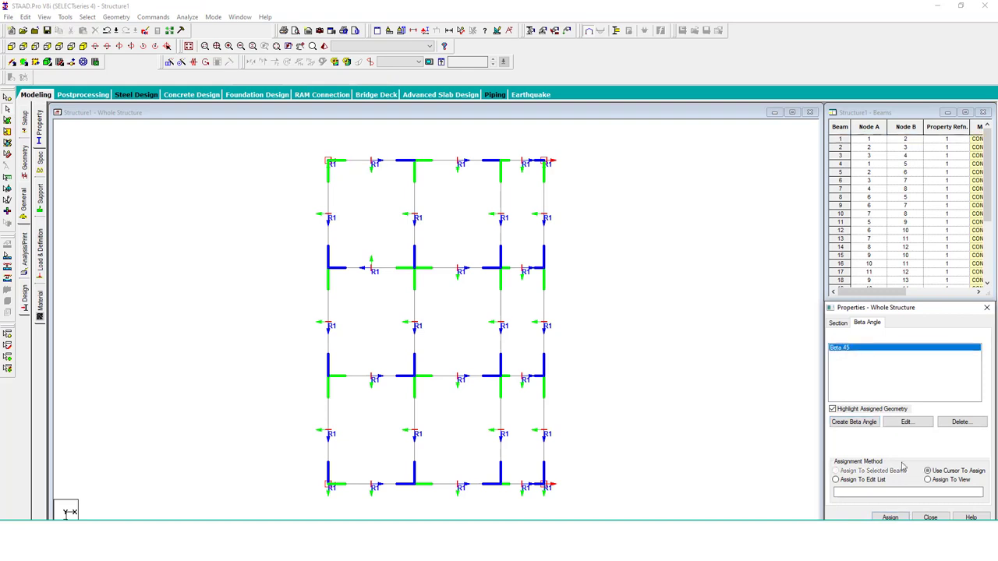
{"action": "left_click", "coordinate": [370, 268]}
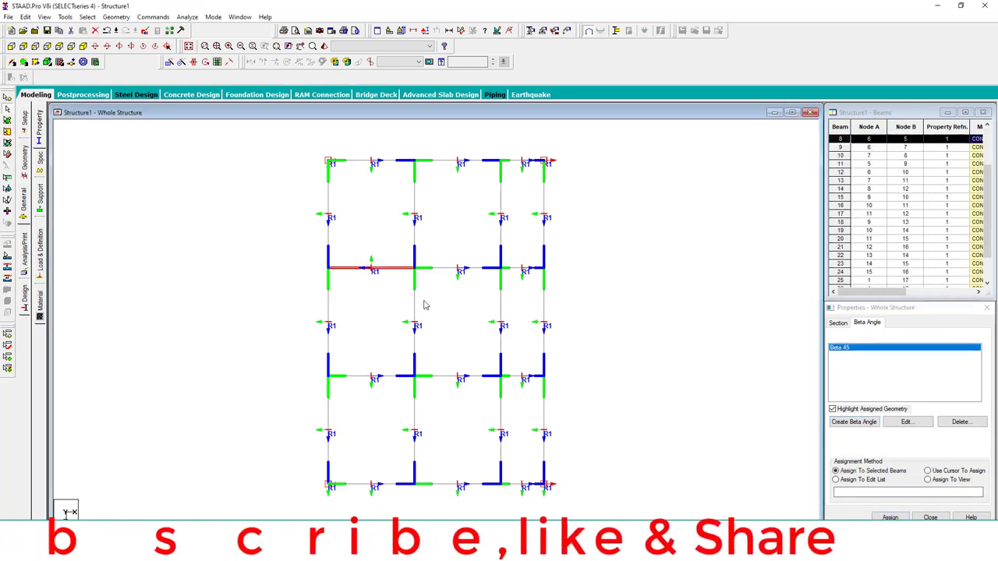
{"action": "left_click", "coordinate": [889, 517]}
{"action": "left_click", "coordinate": [927, 442]}
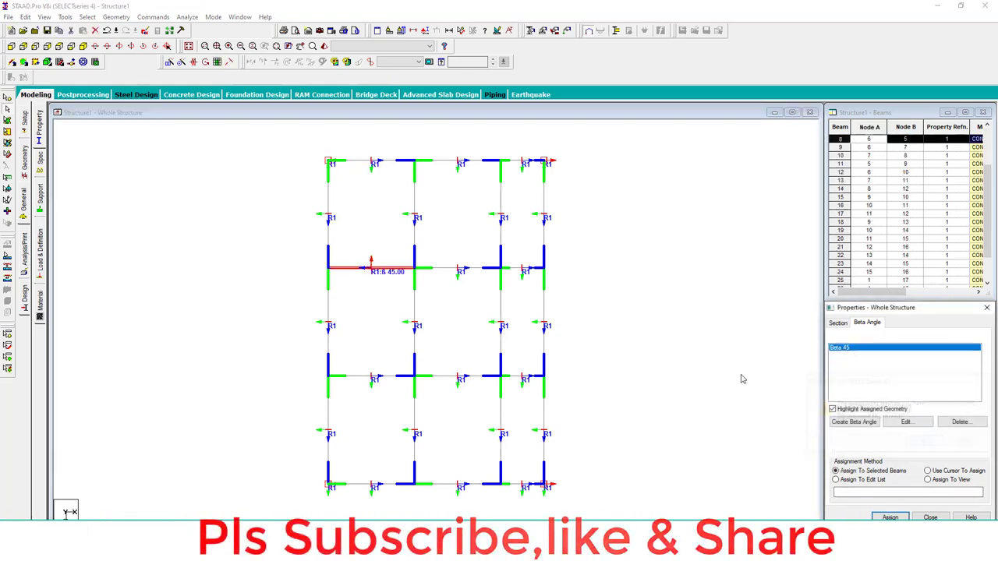
Inspect the rotated section of the beam with the 45-degree beta angle in a 3D rendered view and close that view
{"action": "left_click", "coordinate": [381, 270]}
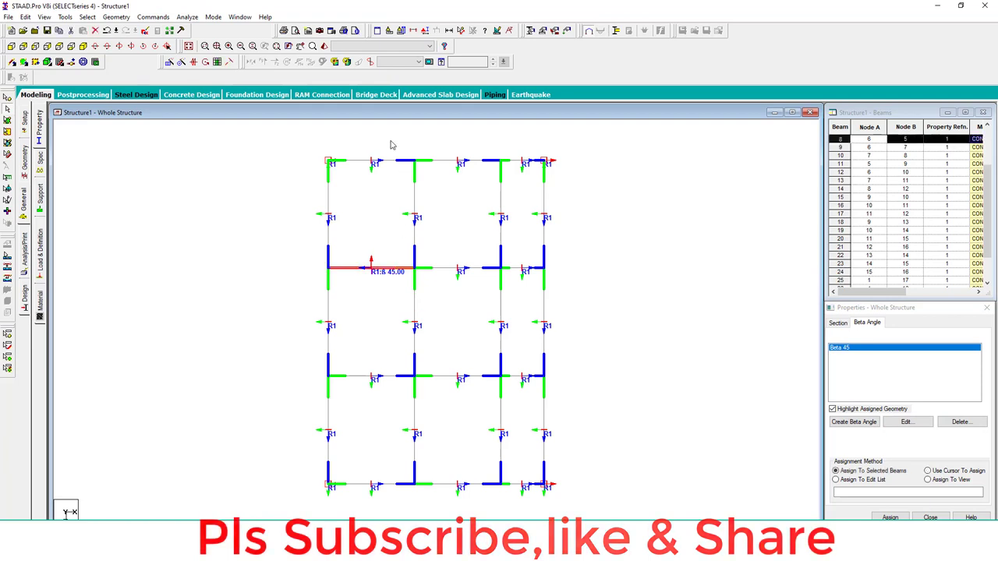
{"action": "left_click", "coordinate": [325, 46]}
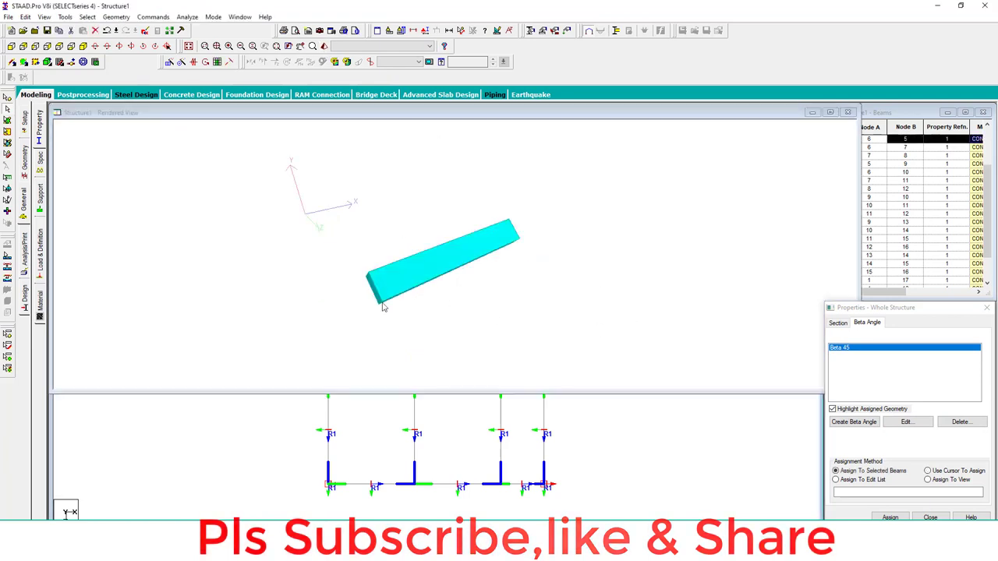
{"action": "scroll", "coordinate": [379, 303], "scroll_direction": "up", "scroll_amount": 2}
{"action": "left_click_drag", "start_coordinate": [364, 303], "coordinate": [580, 271]}
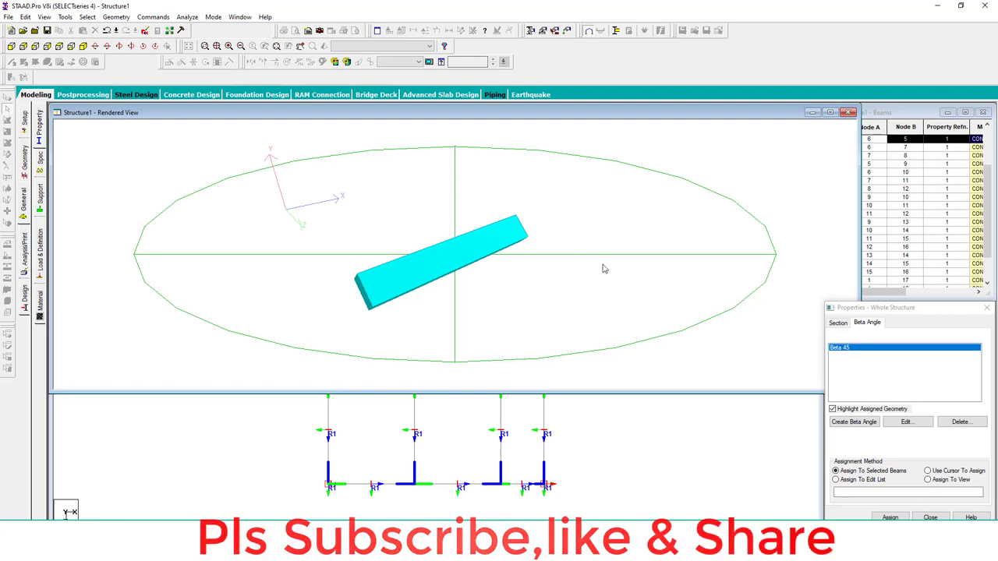
{"action": "left_click", "coordinate": [848, 113]}
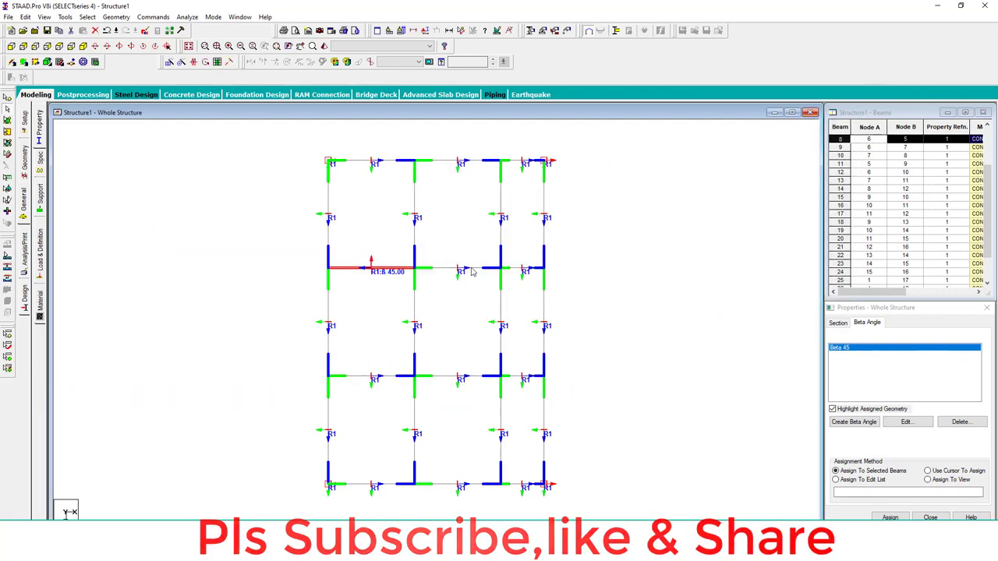
{"action": "scroll", "coordinate": [548, 282], "scroll_direction": "up", "scroll_amount": 2}
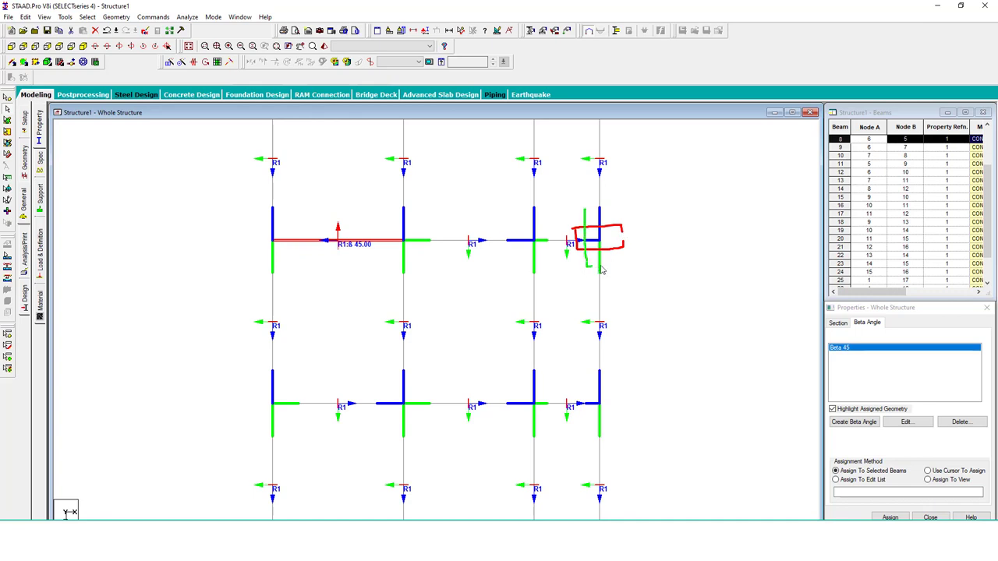
{"action": "mouse_move", "coordinate": [612, 210]}
{"action": "left_mouse_down"}
{"action": "mouse_move", "coordinate": [586, 239]}
{"action": "mouse_move", "coordinate": [587, 256]}
{"action": "mouse_move", "coordinate": [602, 258]}
{"action": "left_mouse_up"}
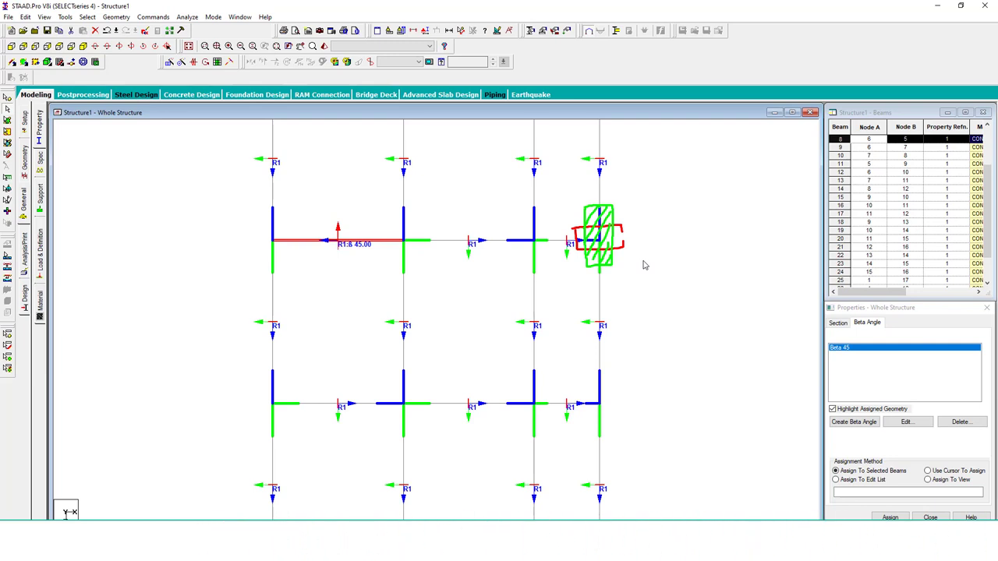
{"action": "key", "text": "Escape"}
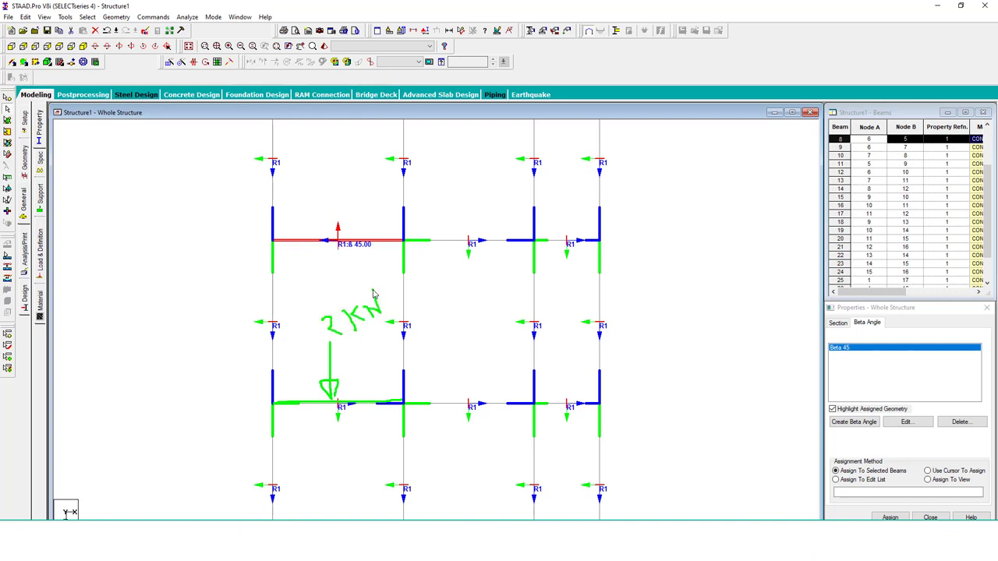
{"action": "mouse_move", "coordinate": [416, 285]}
{"action": "left_mouse_down"}
{"action": "mouse_move", "coordinate": [425, 307]}
{"action": "mouse_move", "coordinate": [447, 298]}
{"action": "left_mouse_up"}
{"action": "left_click_drag", "start_coordinate": [291, 371], "coordinate": [466, 278]}
{"action": "left_click_drag", "start_coordinate": [399, 245], "coordinate": [270, 363]}
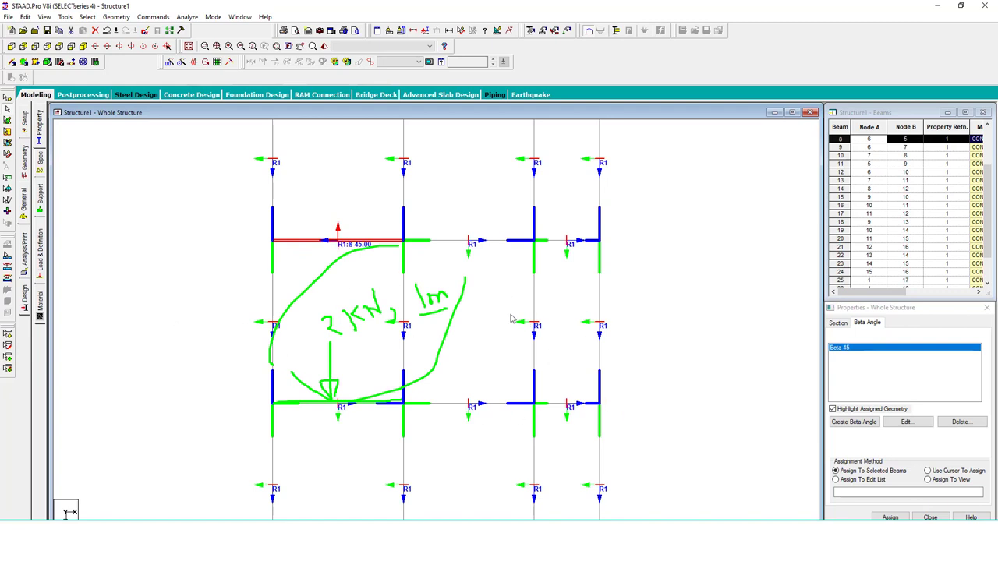
{"action": "key", "text": "Escape"}
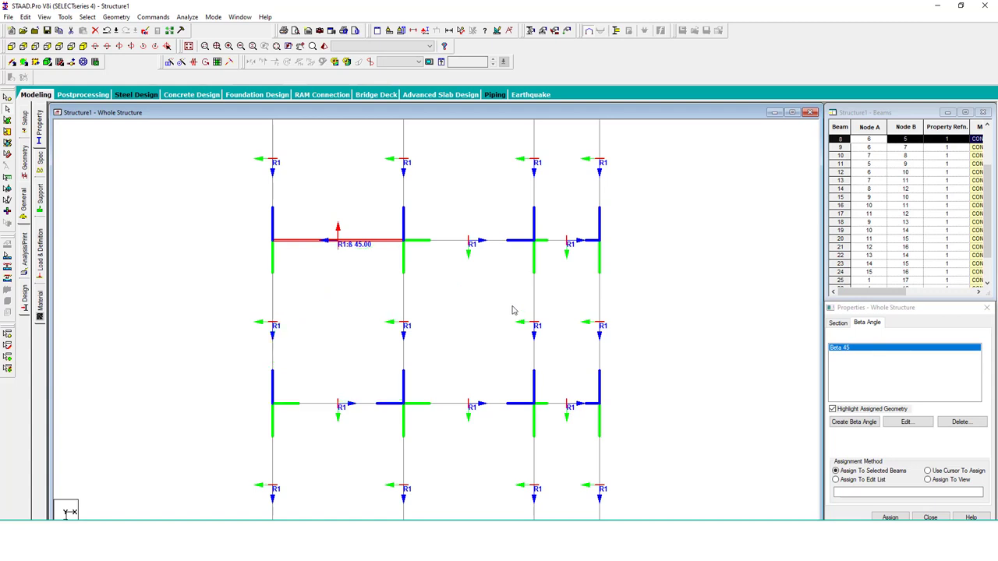
{"action": "scroll", "coordinate": [534, 305], "scroll_direction": "down", "scroll_amount": 5}
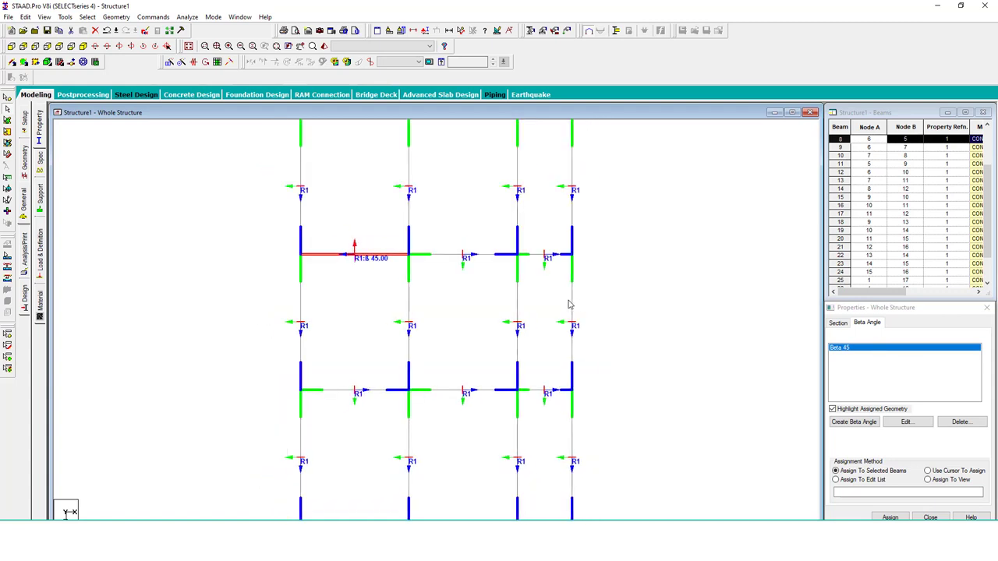
{"action": "key", "text": "Down"}
{"action": "key", "text": "Down"}
{"action": "key", "text": "Down"}
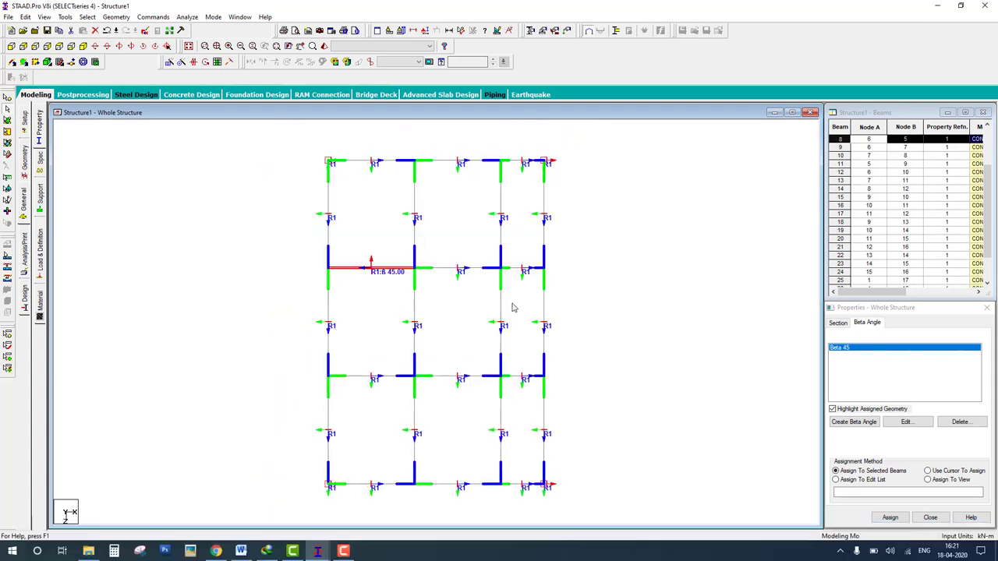